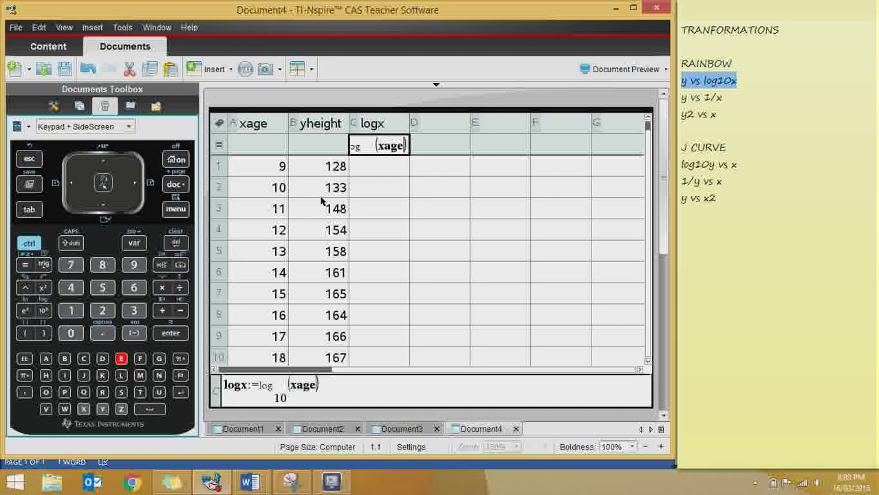
Step: Fill the logx column with exact logs of ages 9–18 and highlight 'y vs 1/x' in the note
key("Return")
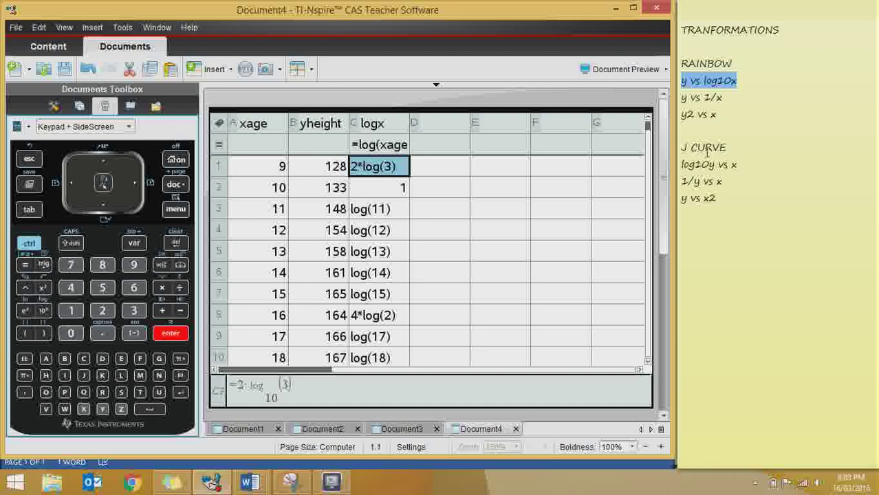
left_click(720, 100)
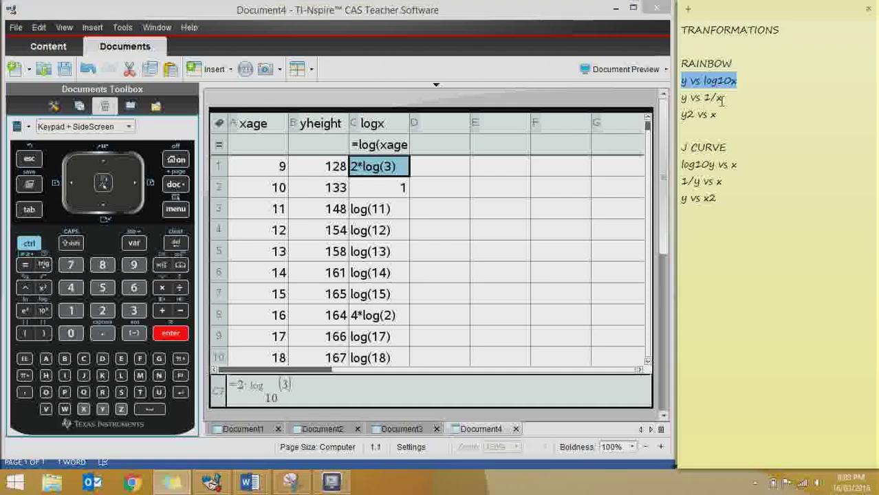
left_click(683, 97)
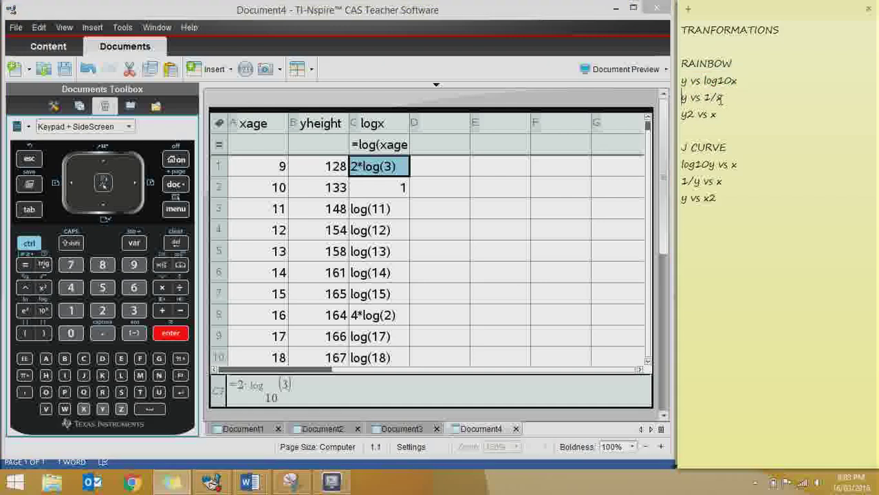
left_click_drag(720, 98, 681, 98)
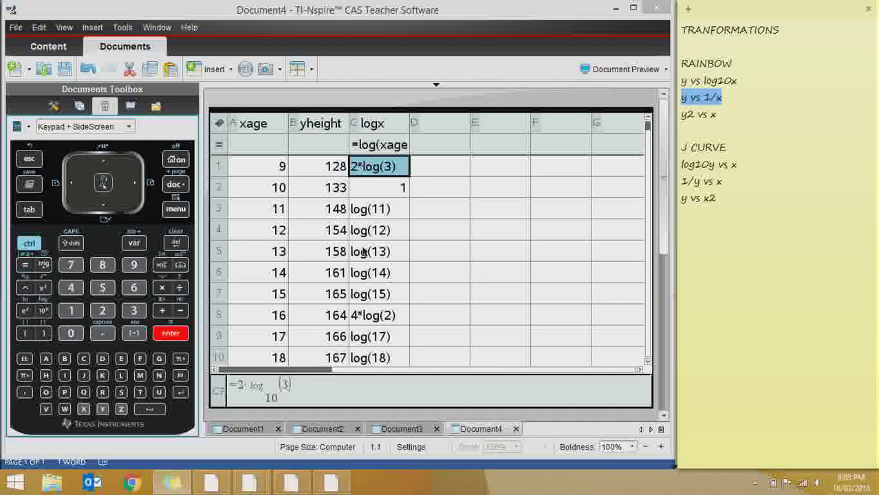
left_click(431, 134)
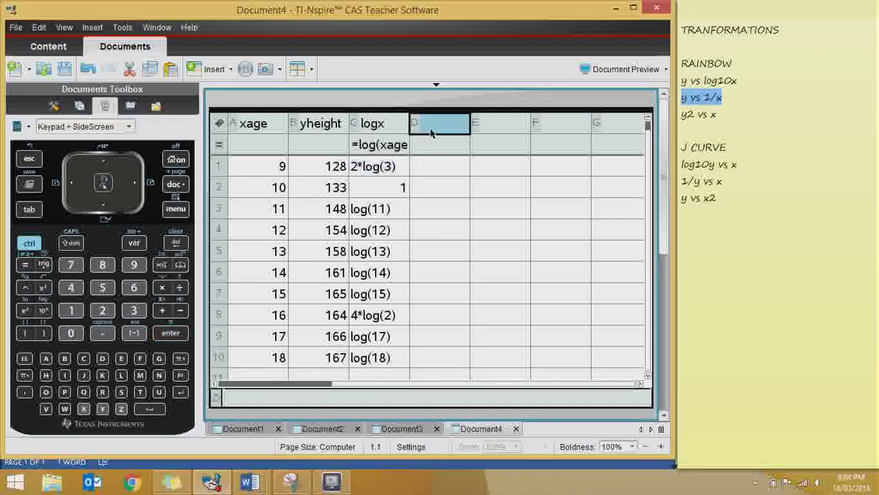
Step: Name column D 'oneonx' and define it as =1/xage, giving 1/9 through 1/18
type("oneonx")
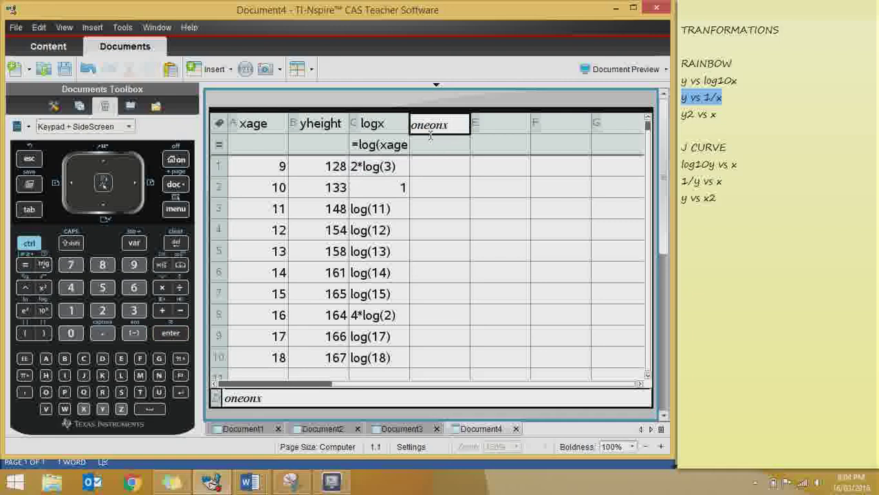
key("Return")
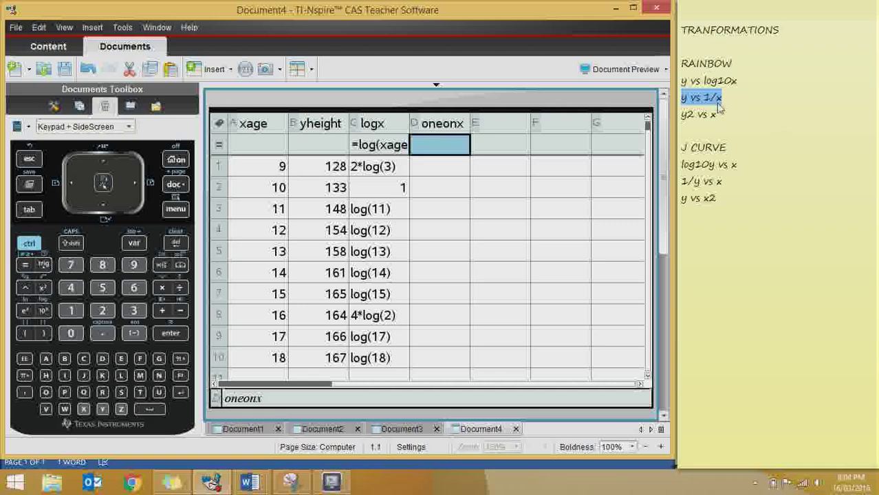
key("Return")
type("1/")
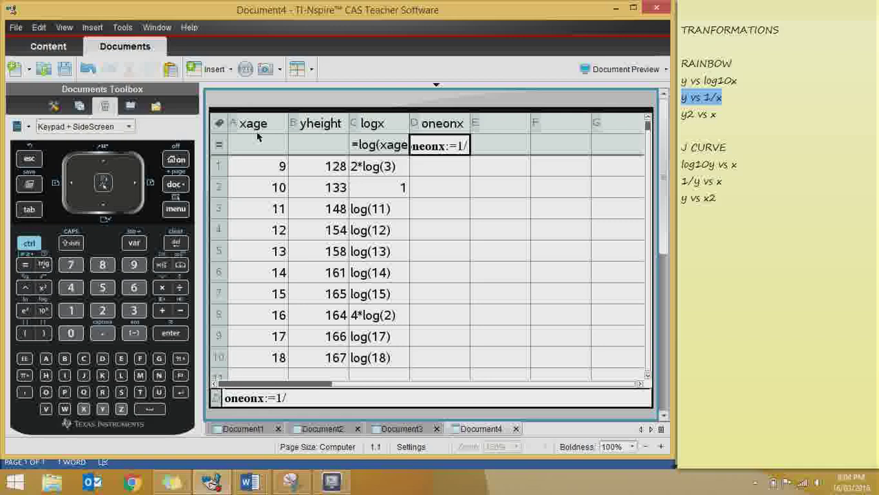
type("xage")
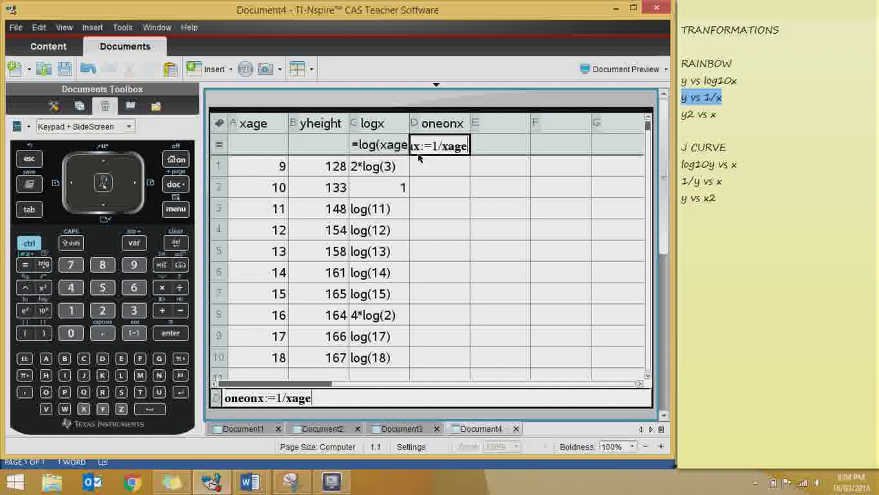
key("Return")
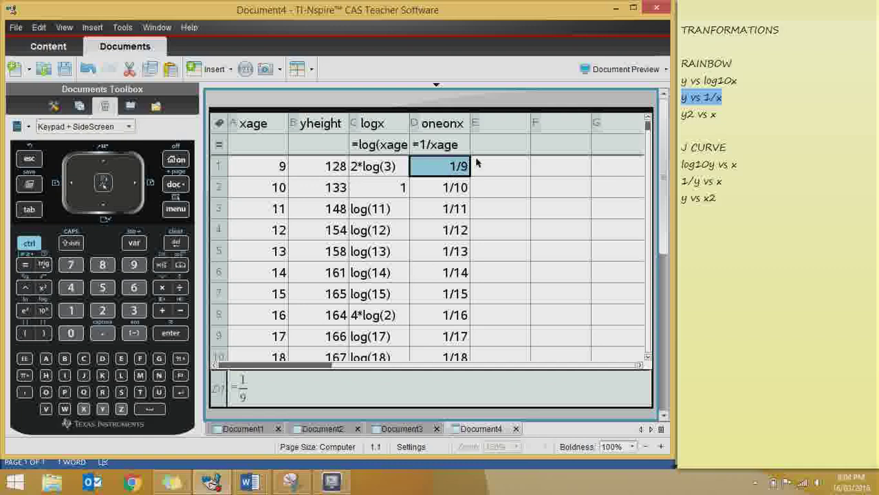
Step: Highlight 'y2 vs x' as the next transformation in the sticky note
left_click(719, 116)
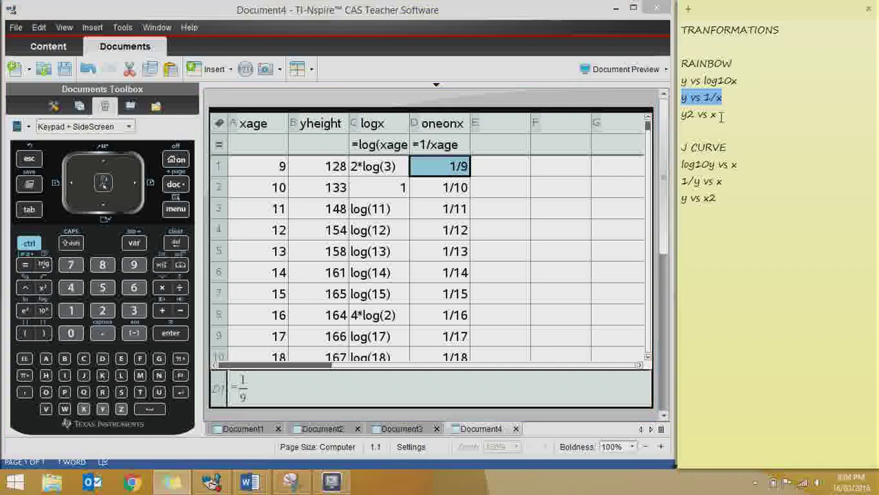
left_click_drag(721, 116, 679, 115)
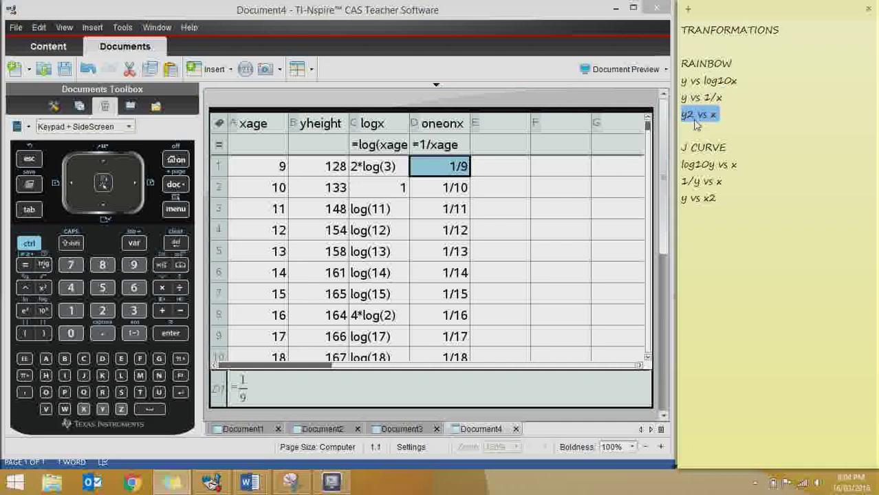
left_click(508, 132)
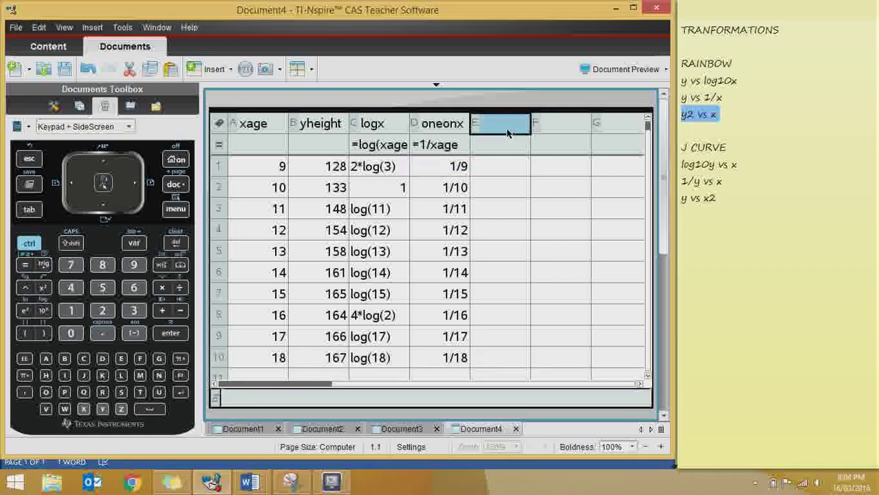
Step: Name column E 'ysq' with formula yheight², then highlight 'log10y vs x' in the note
type("ys")
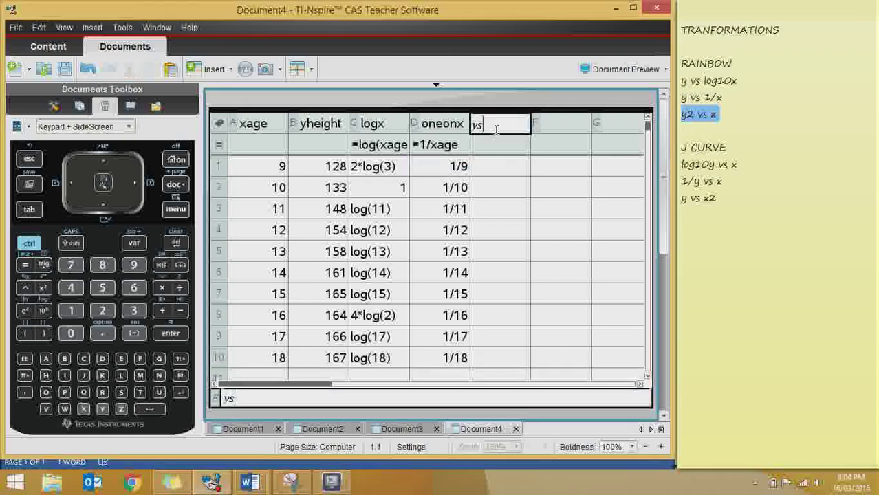
type("q")
key("Return")
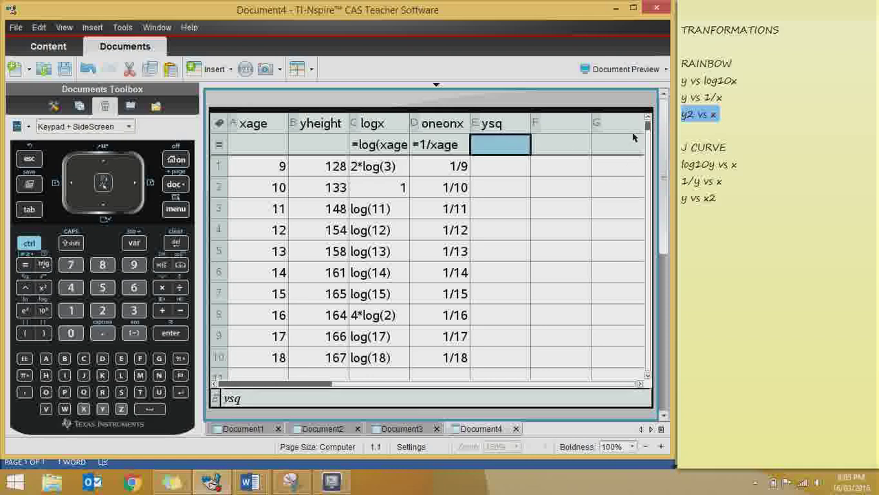
left_click(494, 146)
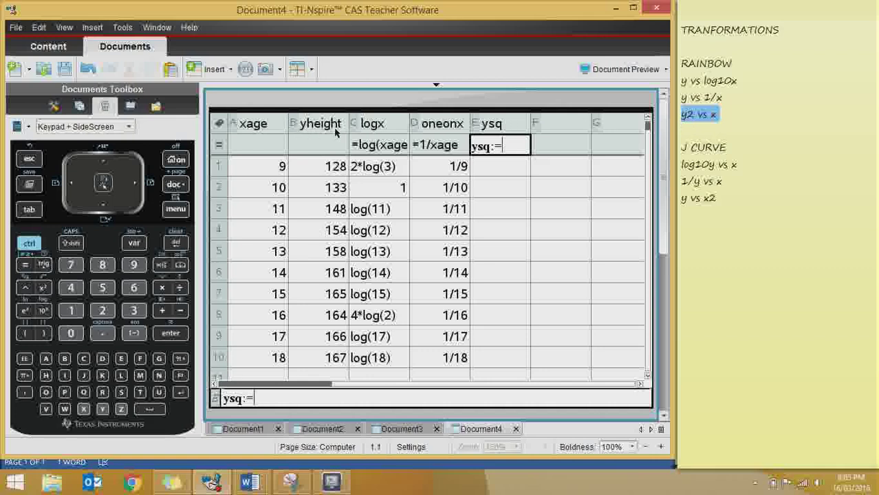
type("yheight")
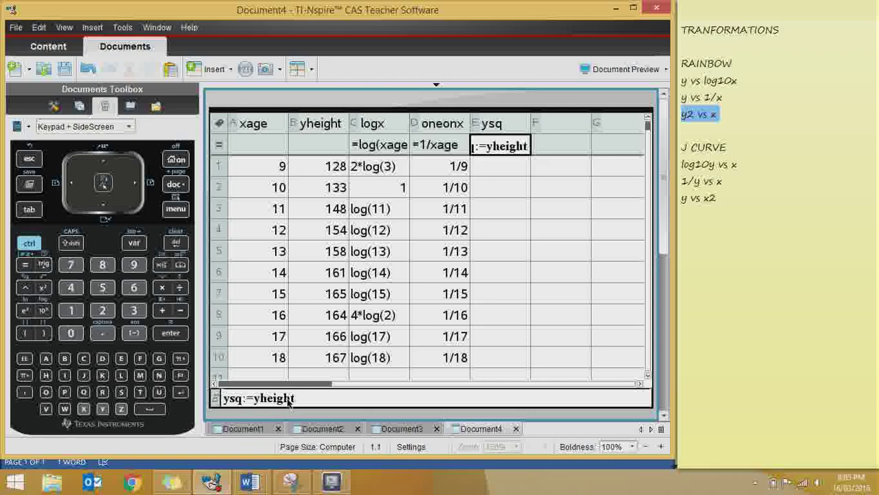
left_click(45, 289)
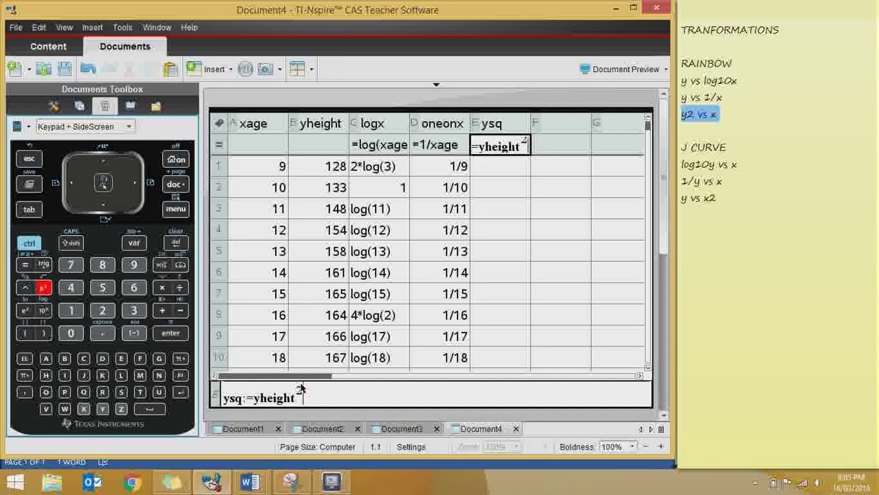
key("Return")
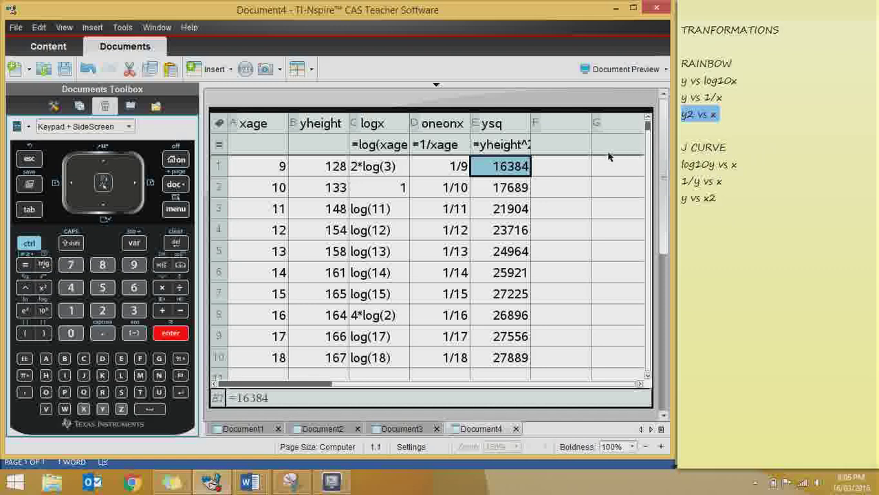
left_click(681, 164)
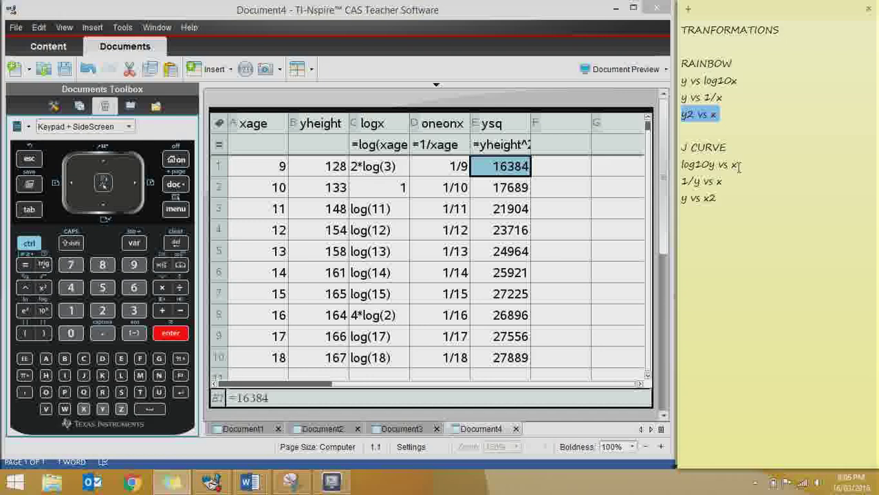
left_click_drag(739, 167, 679, 166)
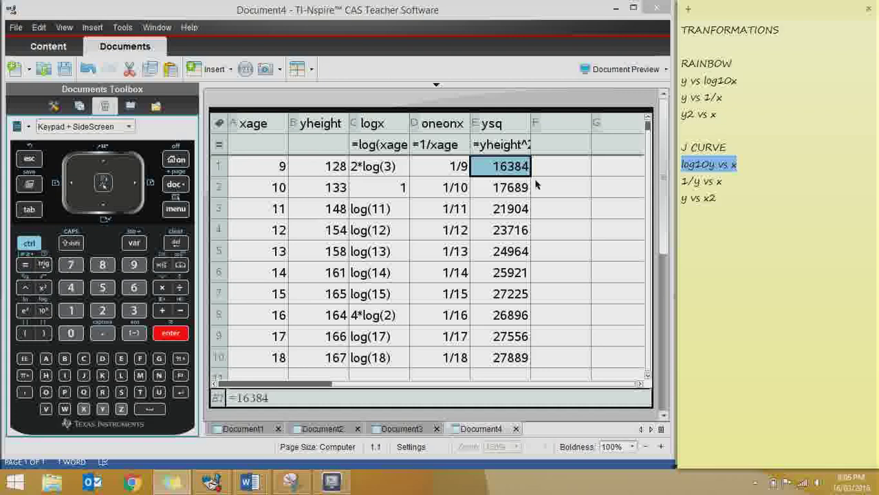
Step: Name column F 'logy'
left_click(561, 125)
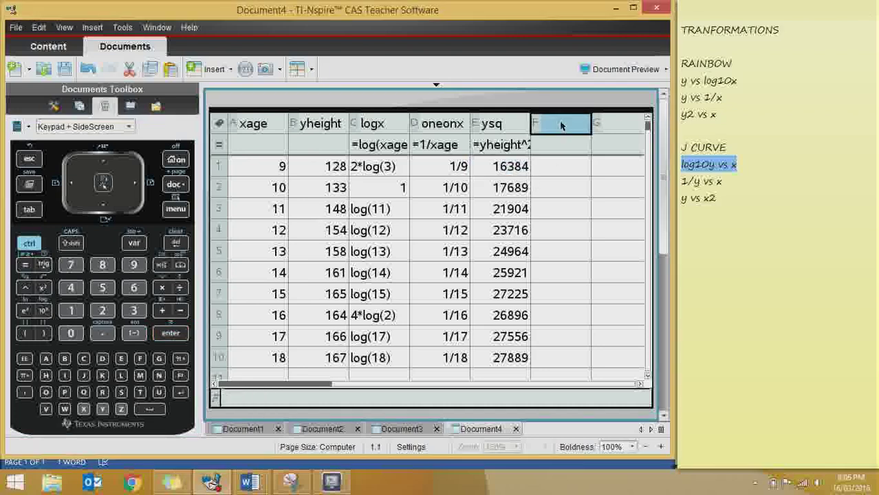
left_click(561, 125)
type("logy")
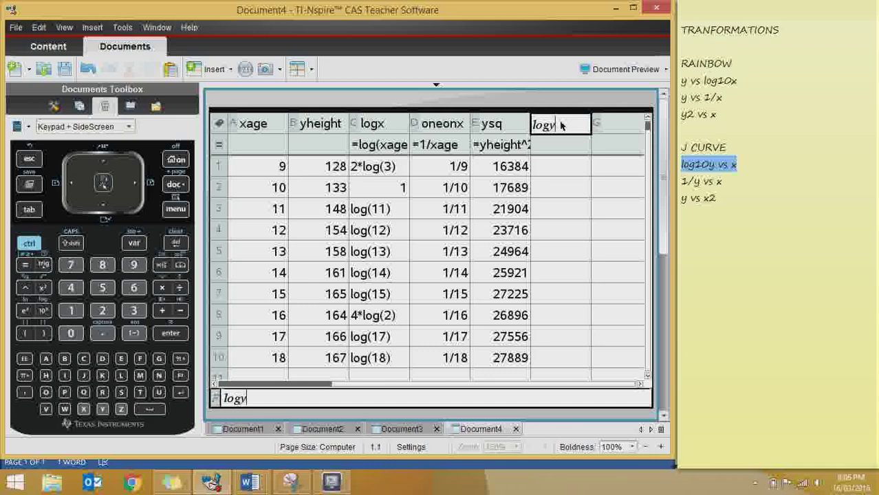
key("Return")
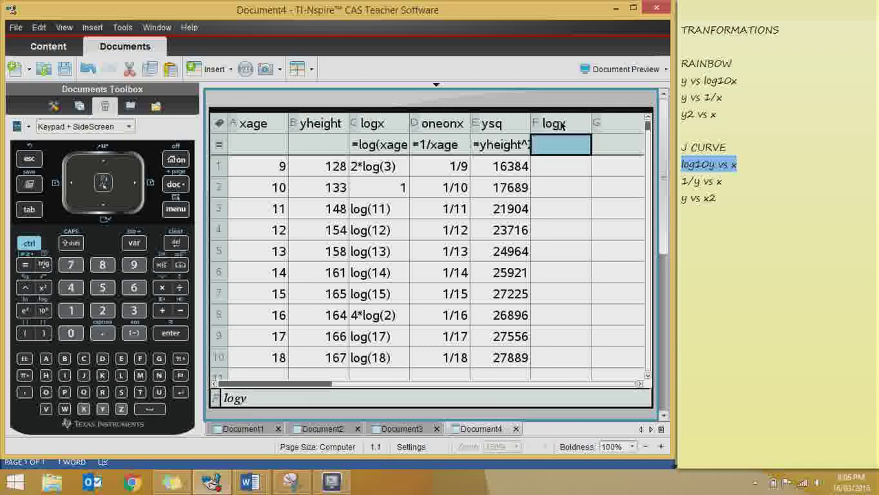
Step: Define logy as the base-10 log(yheight), filling values like 7*log(2) and log(133)
type("=")
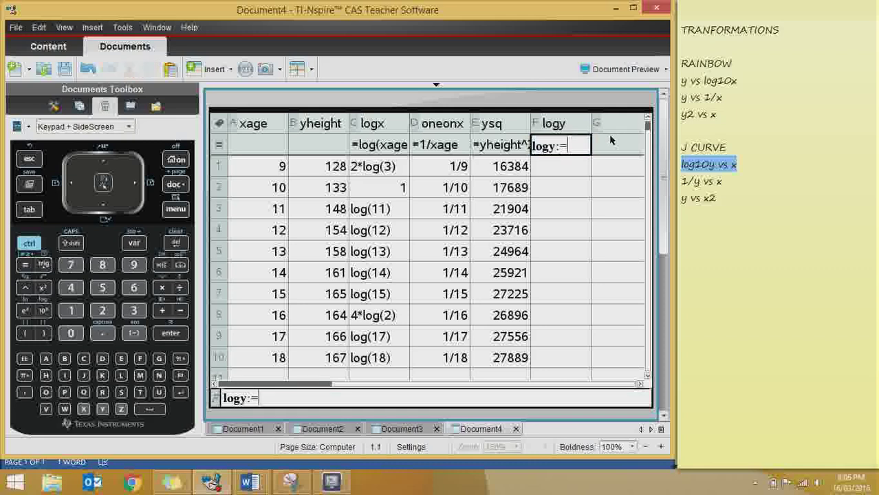
left_click(29, 243)
left_click(44, 310)
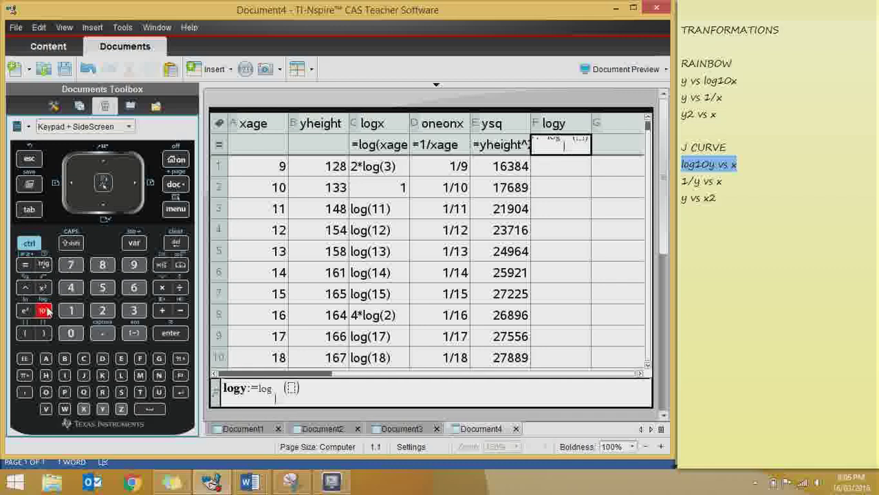
type("10")
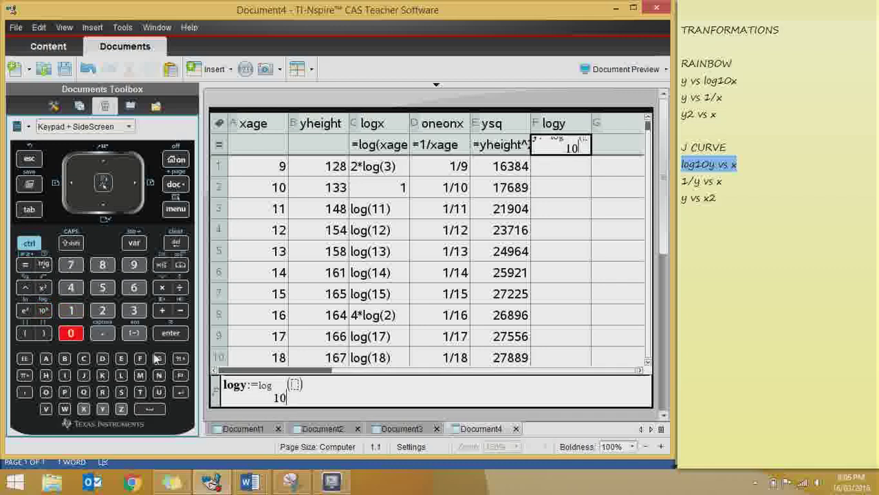
key("Return")
key("Return")
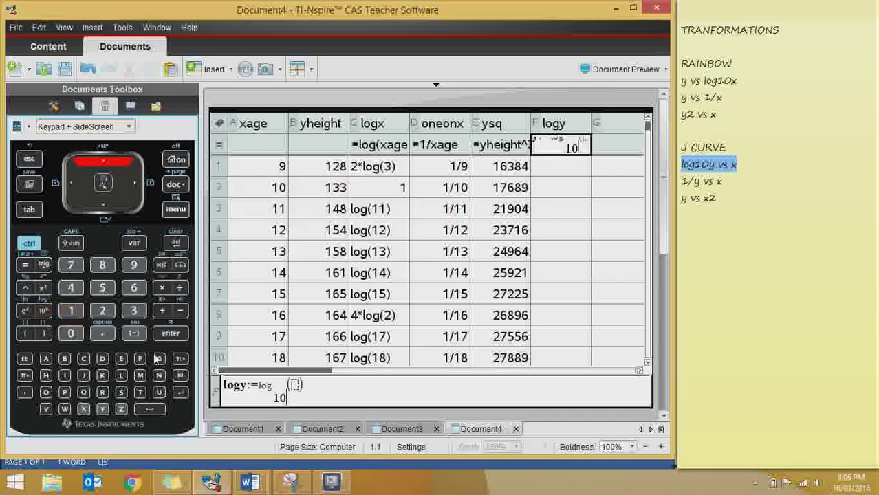
left_click(295, 385)
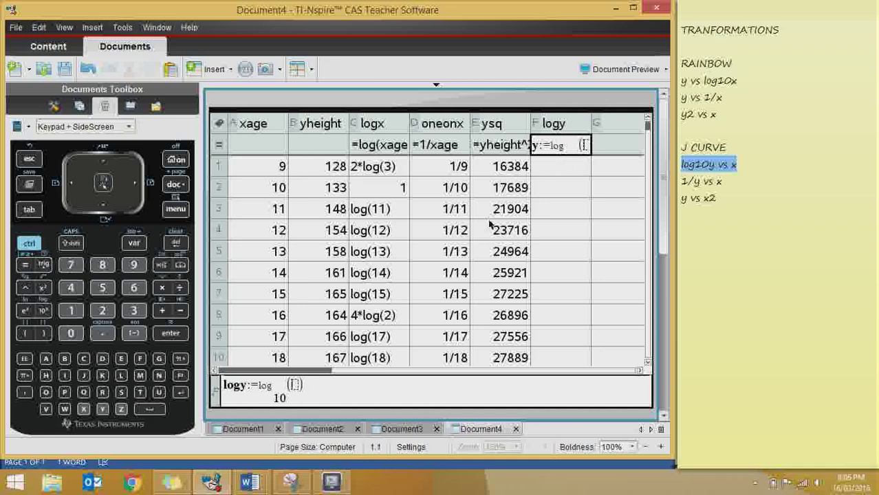
type("yheight")
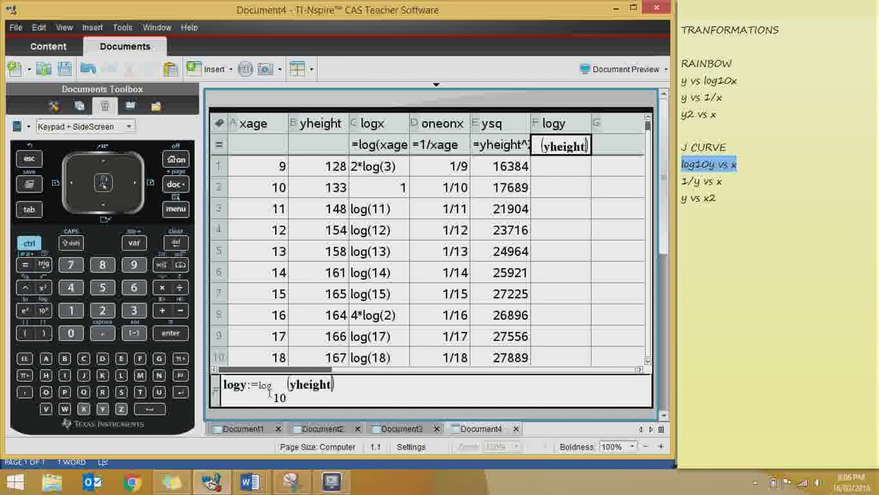
key("Return")
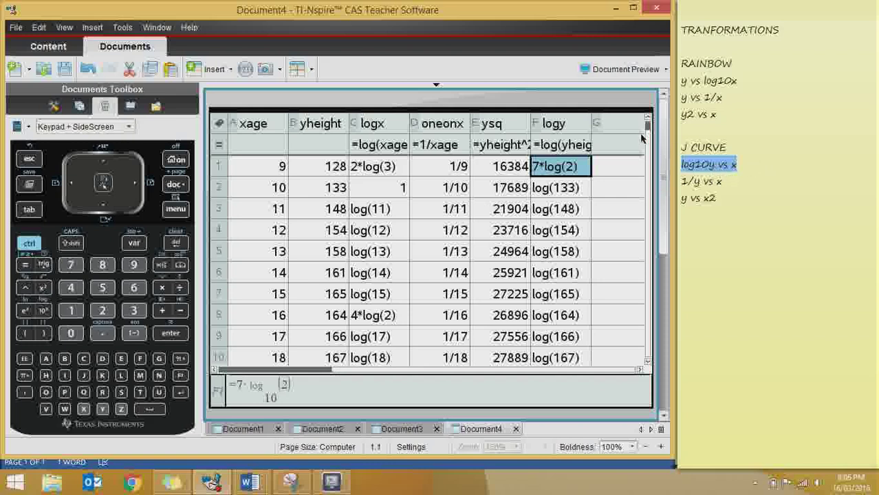
left_click(742, 182)
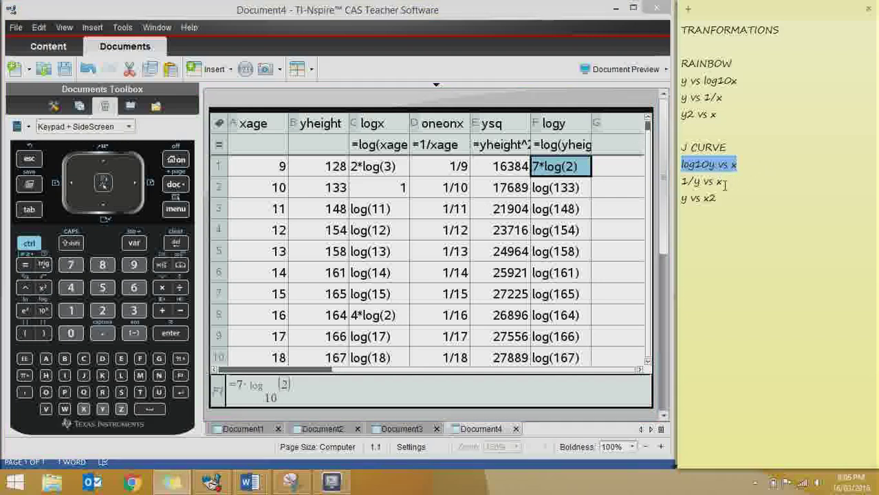